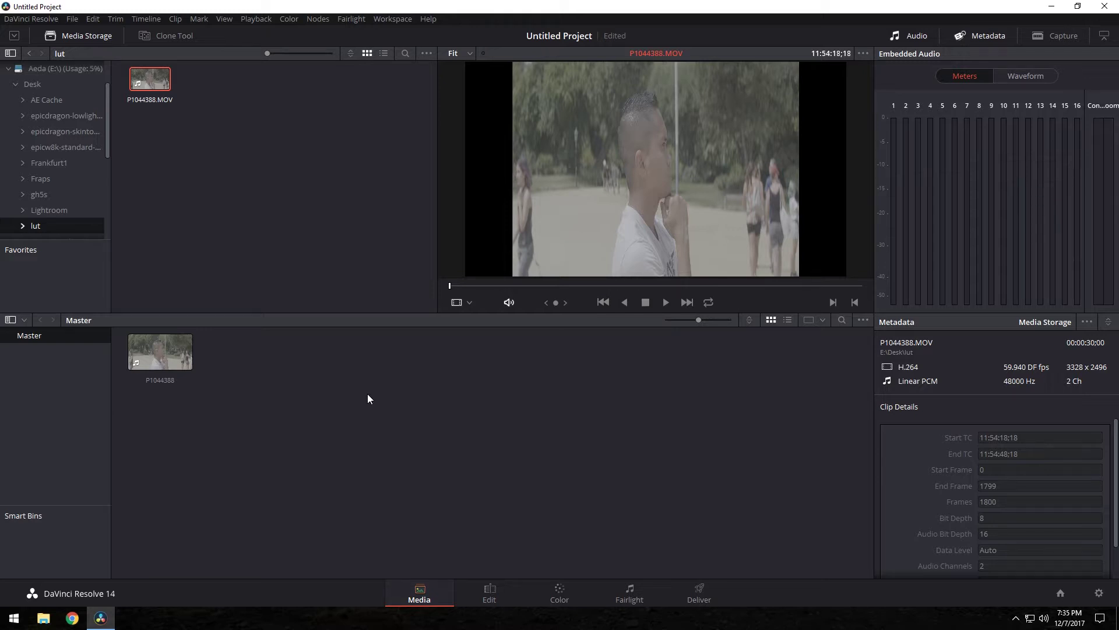
# Change the P1044388 clip's pixel aspect ratio in its clip attributes to desqueeze the anamorphic footage to widescreen
pyautogui.rightClick(159, 359)
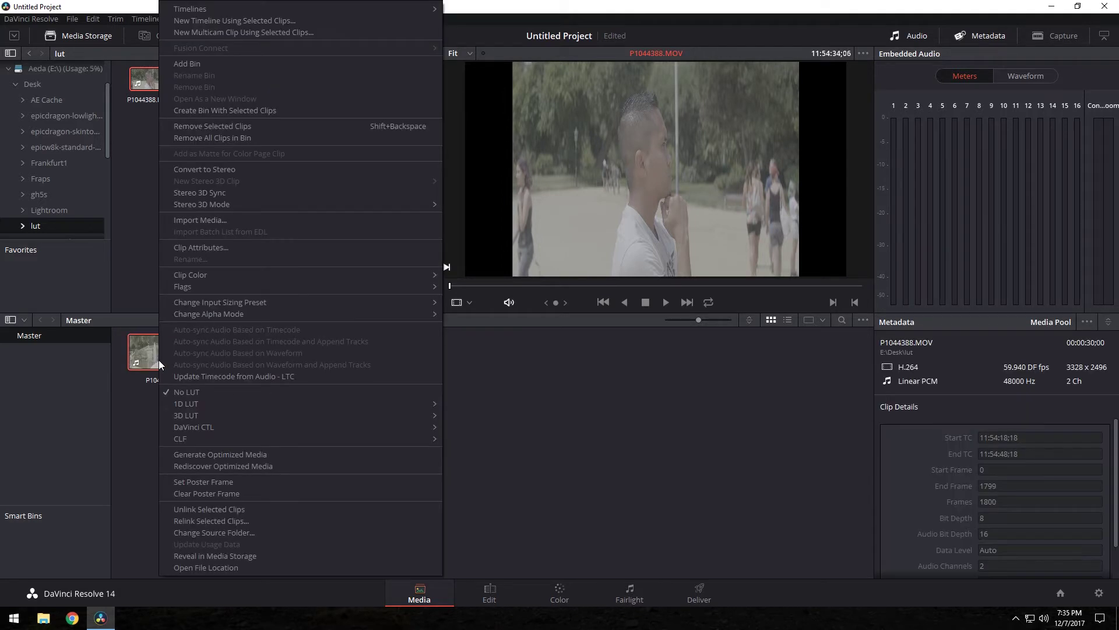
pyautogui.click(192, 249)
pyautogui.click(555, 280)
pyautogui.click(551, 309)
pyautogui.click(652, 456)
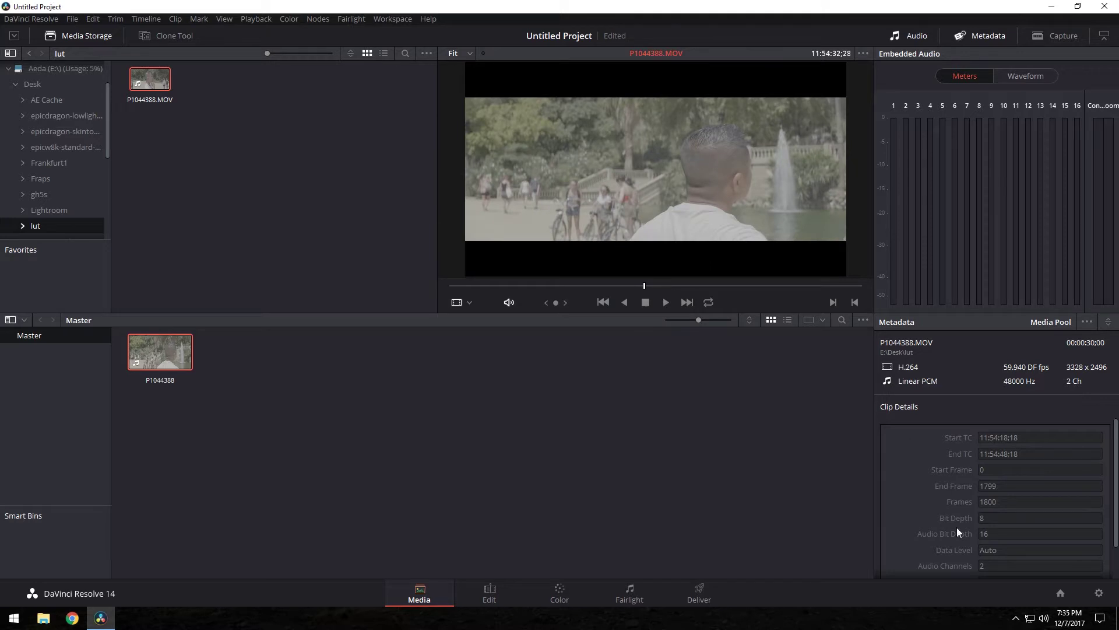
# On the Edit page, set the project's timeline resolution to a custom 3840 x 1600
pyautogui.click(515, 595)
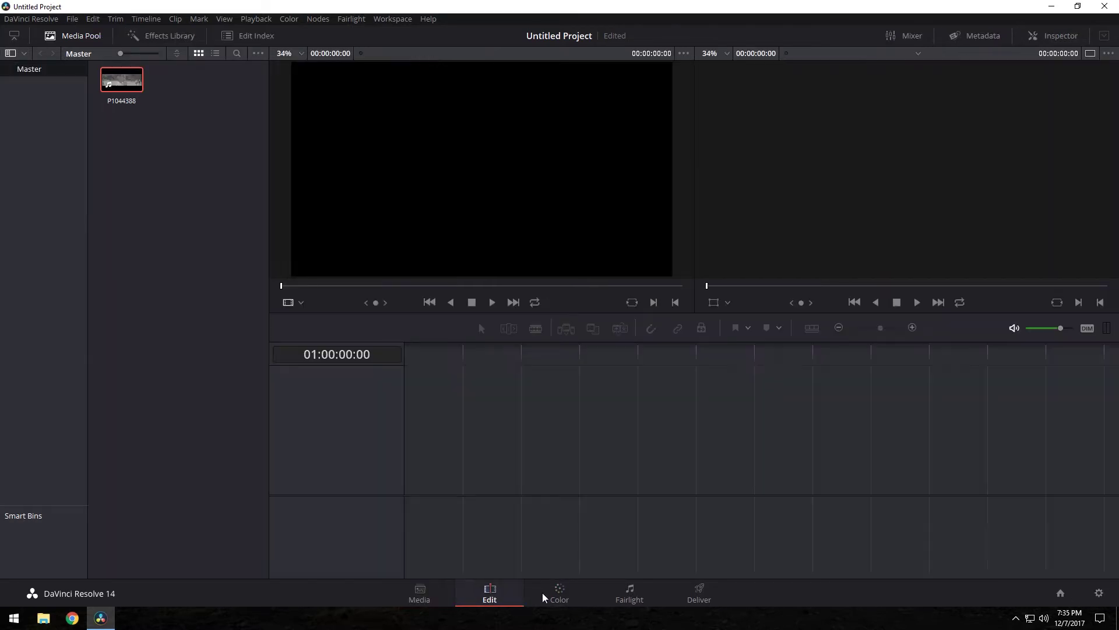
pyautogui.click(1099, 593)
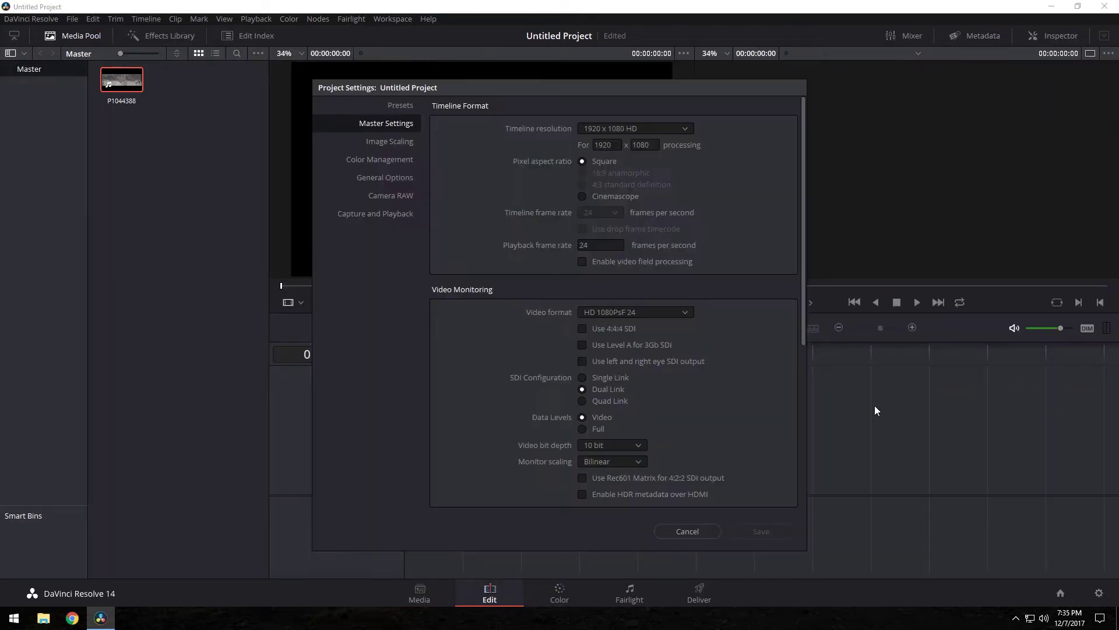
pyautogui.click(619, 129)
pyautogui.click(622, 145)
pyautogui.click(621, 147)
pyautogui.write('3840')
pyautogui.click(643, 146)
pyautogui.write('1600')
pyautogui.click(761, 531)
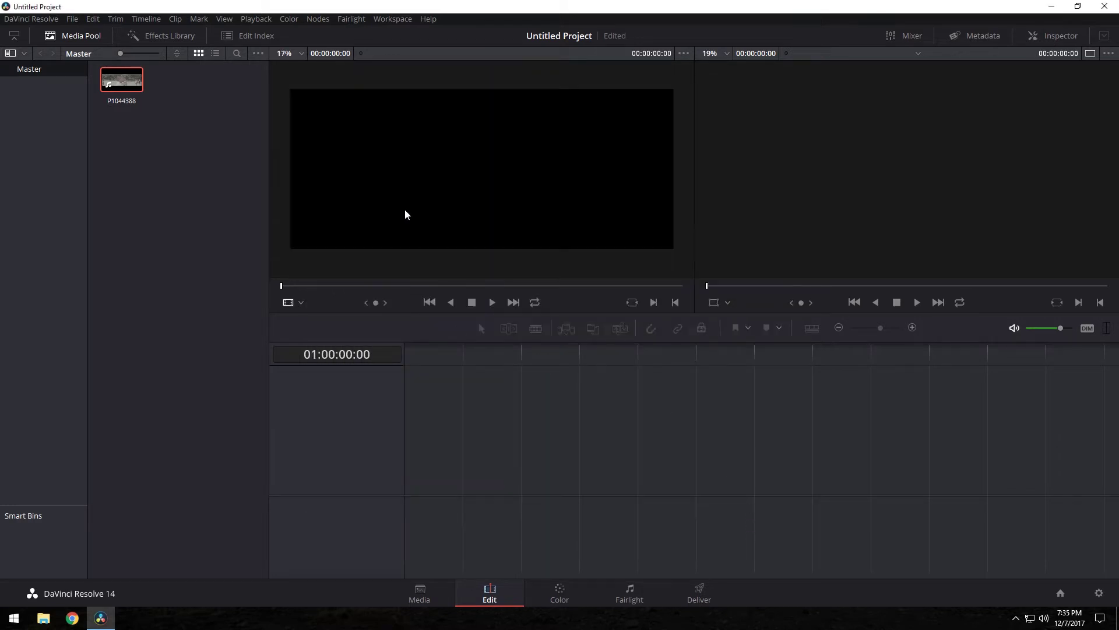
# Place the P1044388 clip at the start of a new timeline and play part of it back
pyautogui.moveTo(97, 75); pyautogui.dragTo(384, 442)
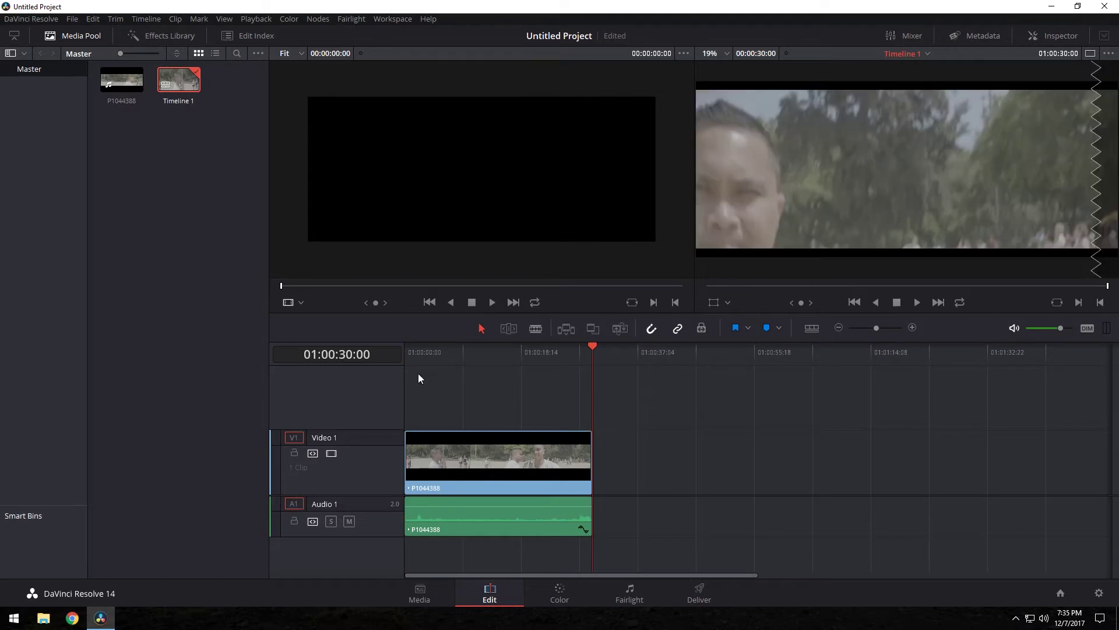
pyautogui.press('Home')
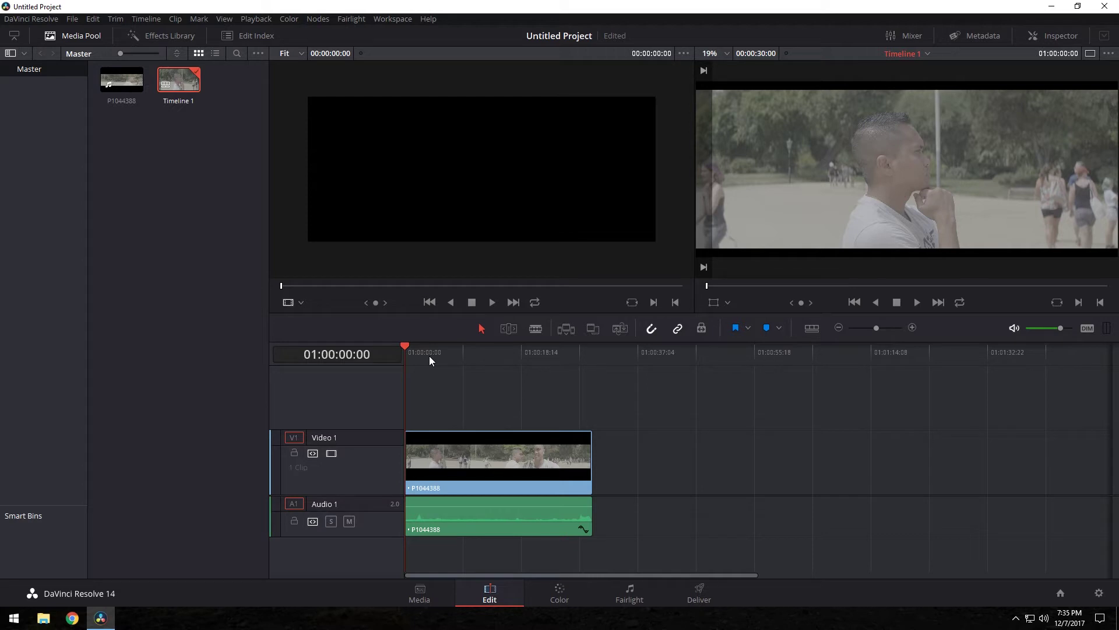
pyautogui.click(429, 357)
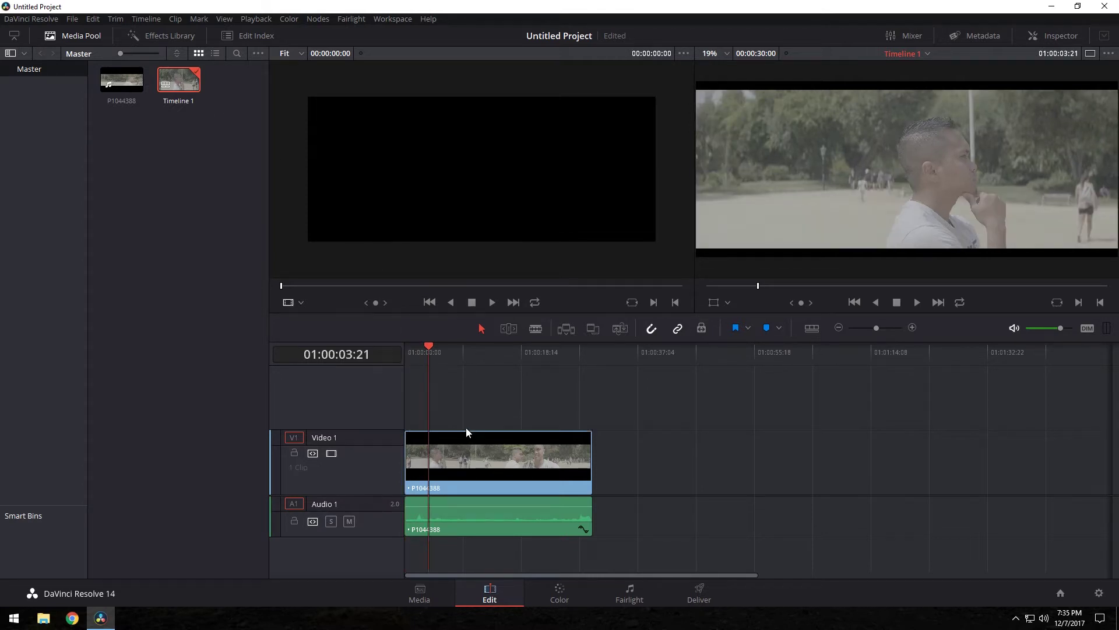
pyautogui.press('space')
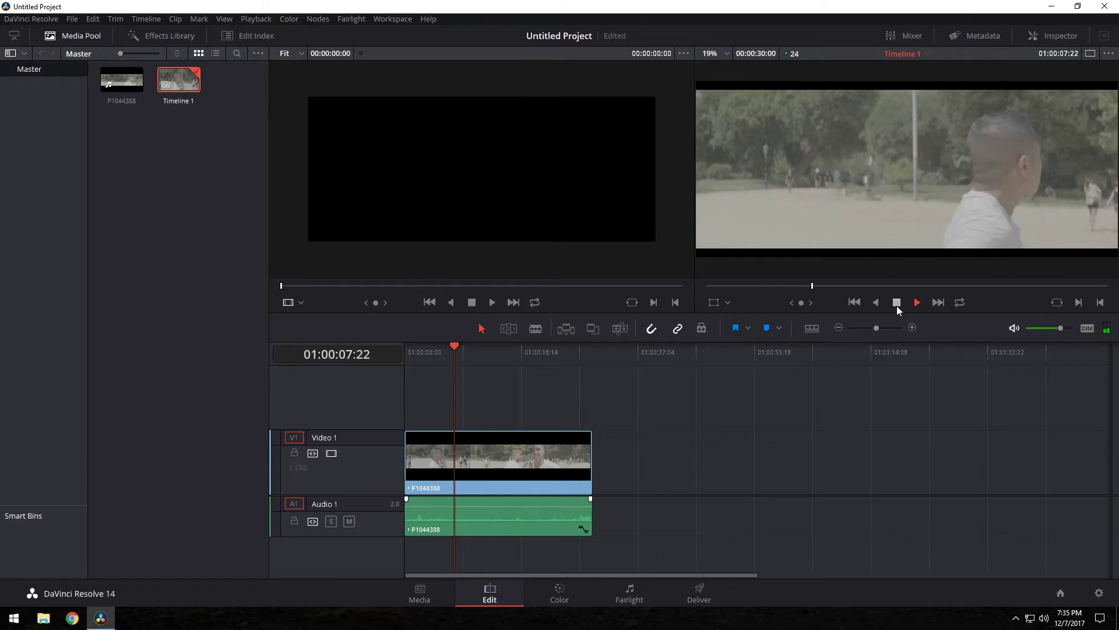
pyautogui.click(897, 303)
# On the Color page, add two serial nodes after node 01
pyautogui.click(577, 594)
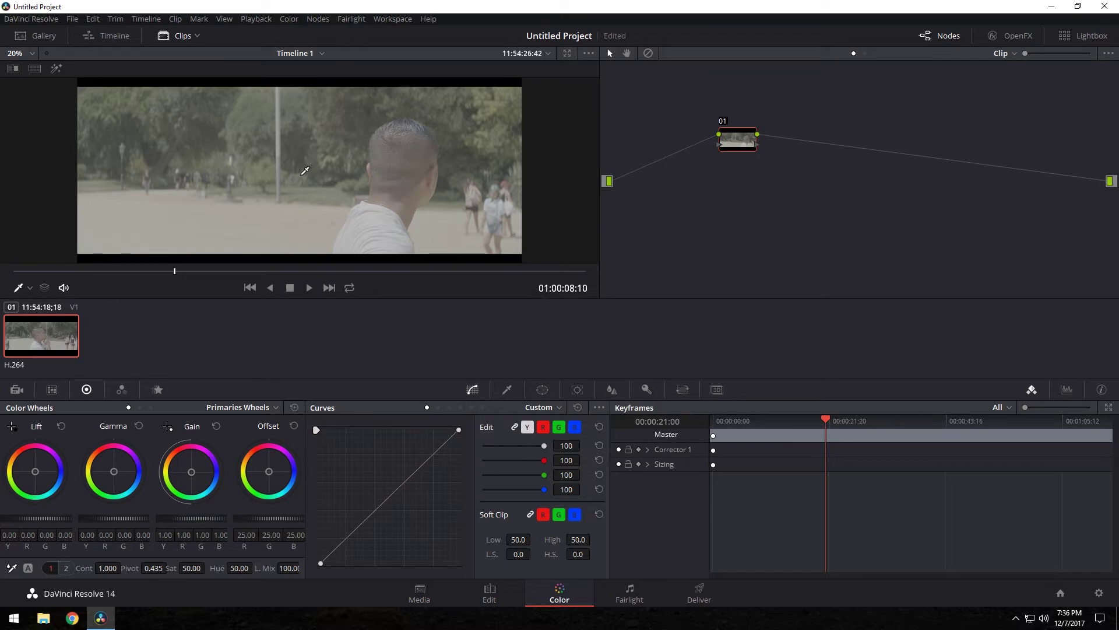
pyautogui.hotkey('alt', 's')
pyautogui.hotkey('alt', 's')
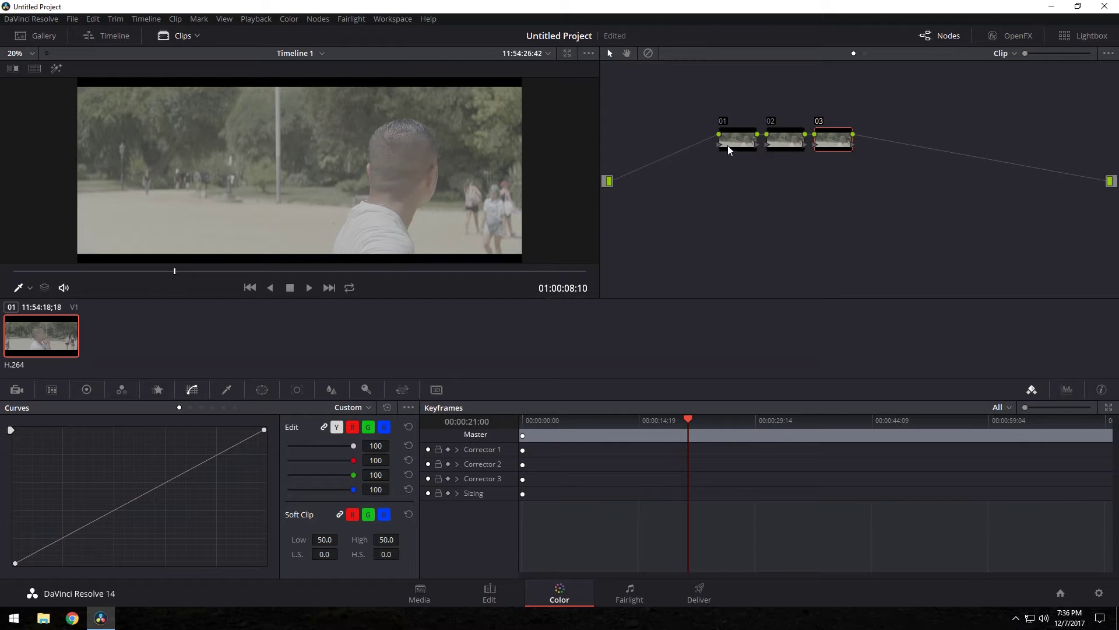
# Apply the Arri Alexa LogC to Rec709 3D LUT to node 02
pyautogui.click(785, 147)
pyautogui.rightClick(780, 142)
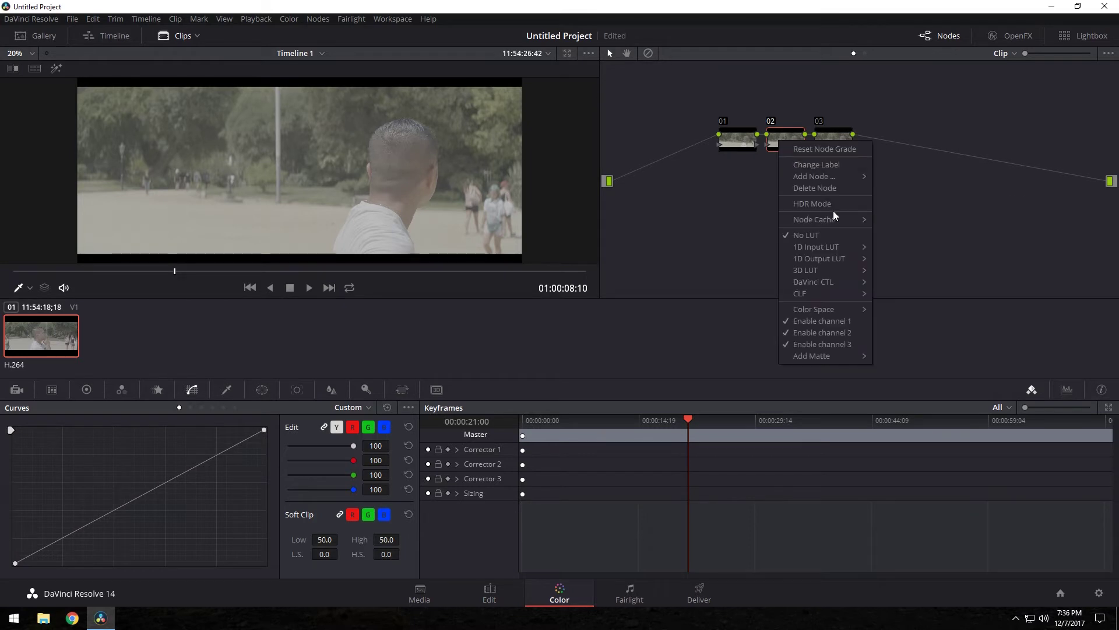
pyautogui.moveTo(828, 271)
pyautogui.moveTo(900, 285)
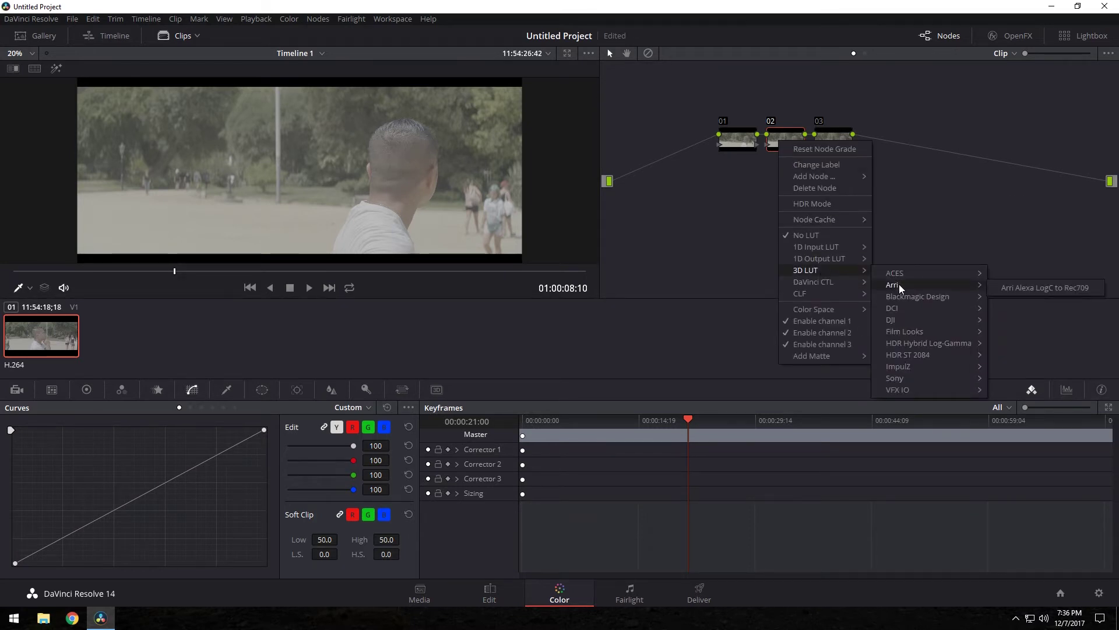
pyautogui.click(1026, 292)
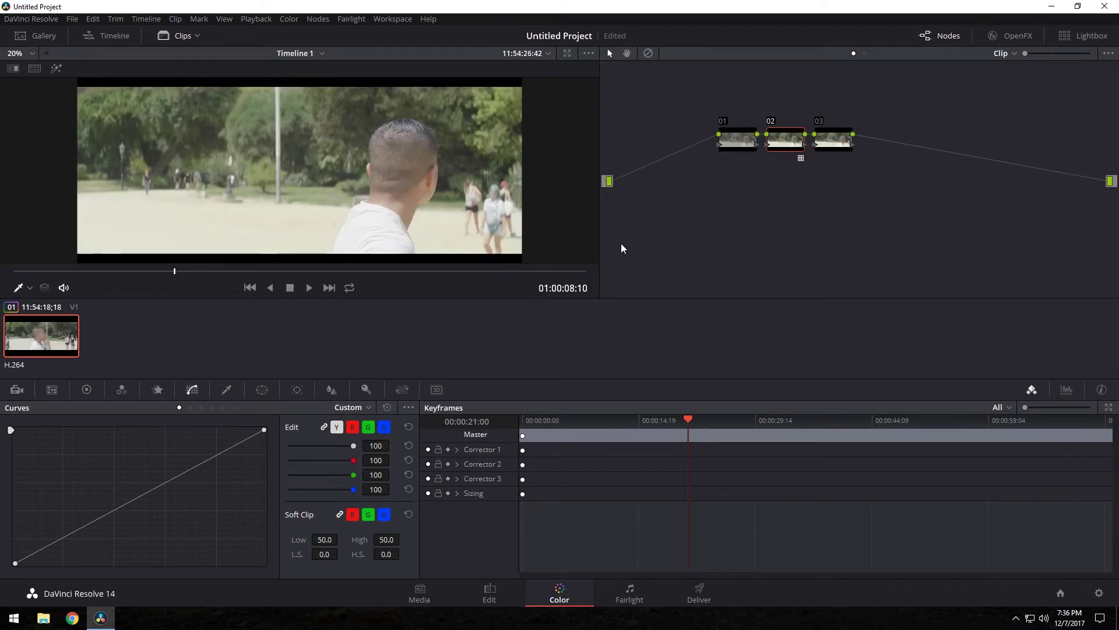
# Open the video scopes and move the playhead to the fountain shot at 01:00:16:05
pyautogui.click(389, 24)
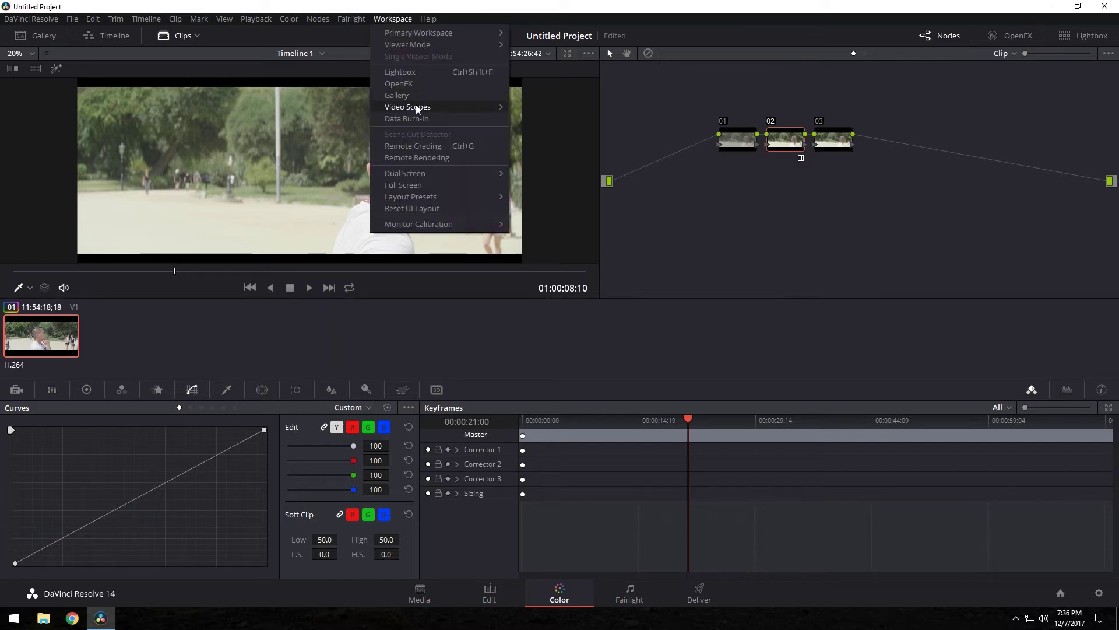
pyautogui.moveTo(419, 112)
pyautogui.click(525, 112)
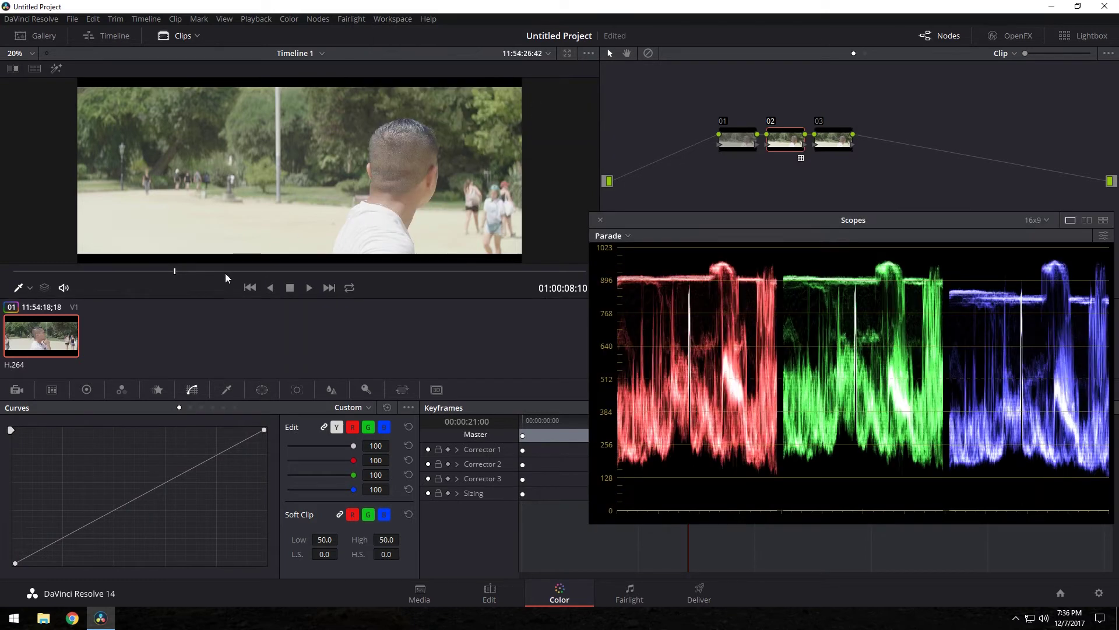
pyautogui.moveTo(225, 275); pyautogui.dragTo(322, 278)
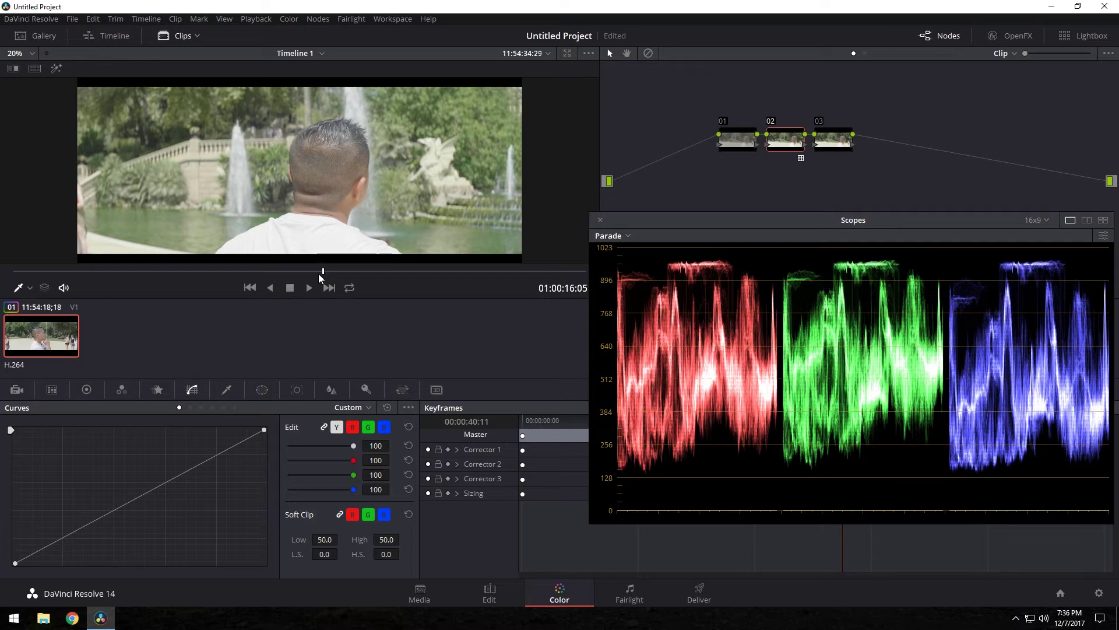
# Turn node 02 off and on to compare the image and scopes with and without the LUT
pyautogui.click(772, 123)
pyautogui.click(773, 122)
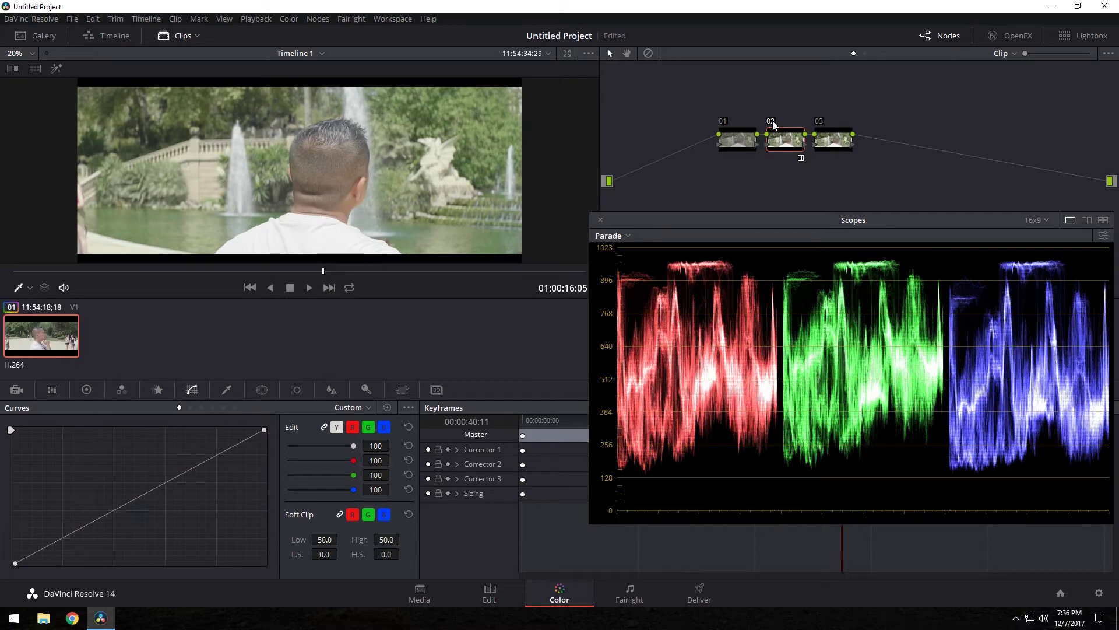
pyautogui.click(772, 123)
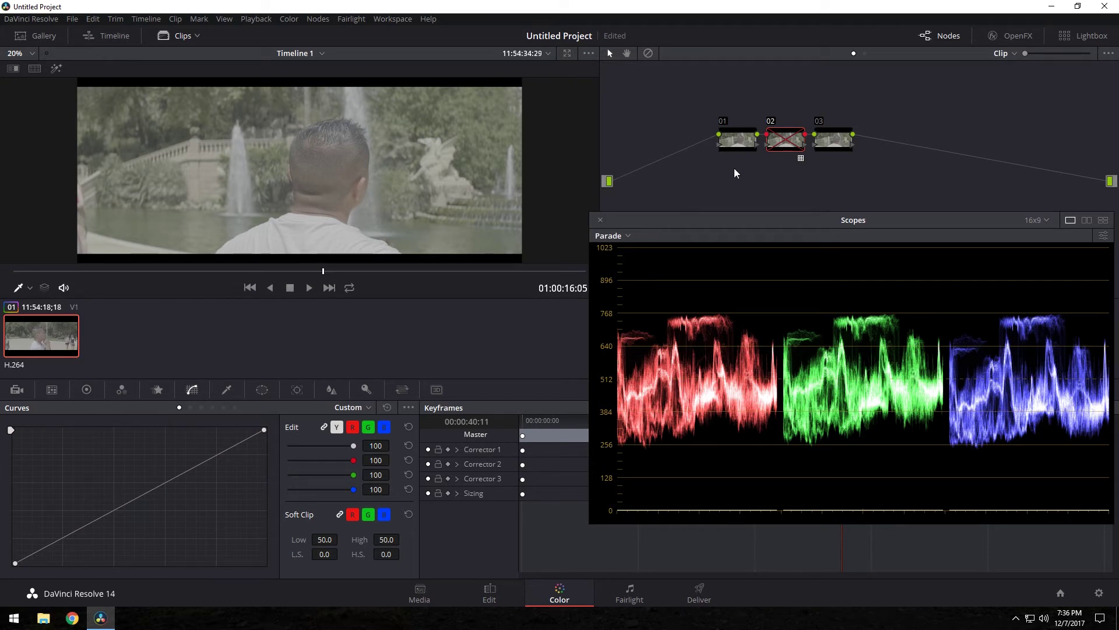
pyautogui.click(771, 123)
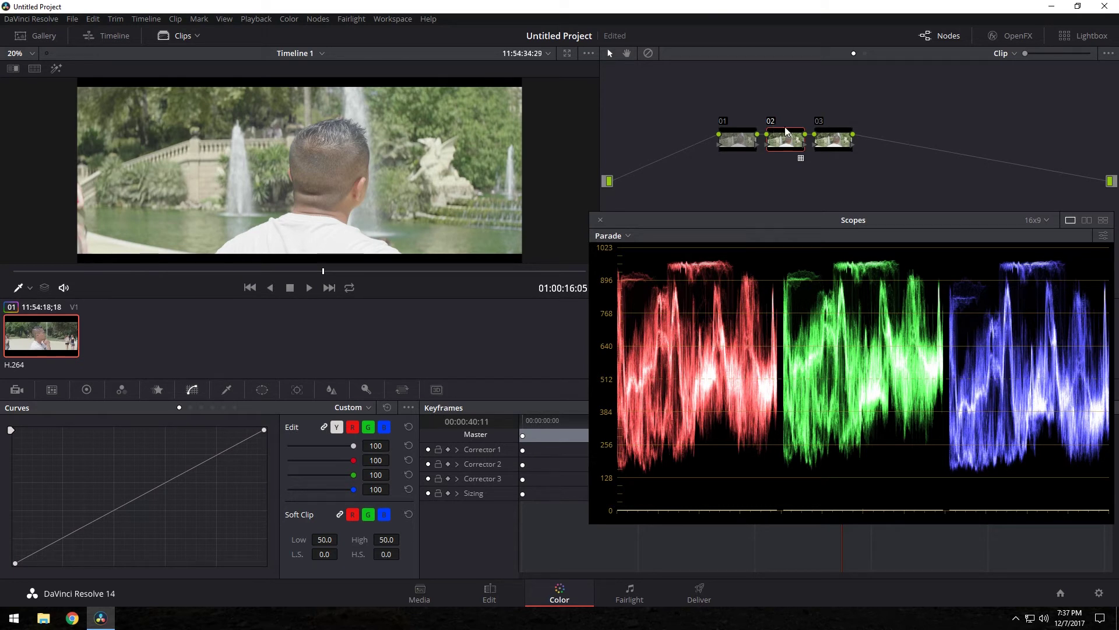
# Select node 01 and show its color wheels in Log mode
pyautogui.click(734, 136)
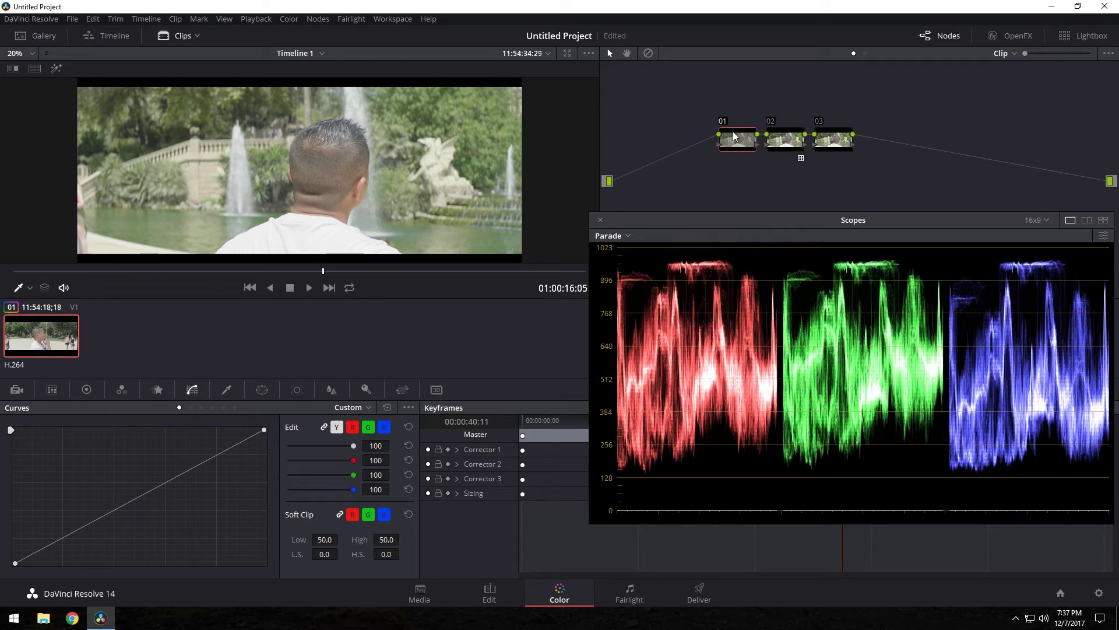
pyautogui.click(87, 390)
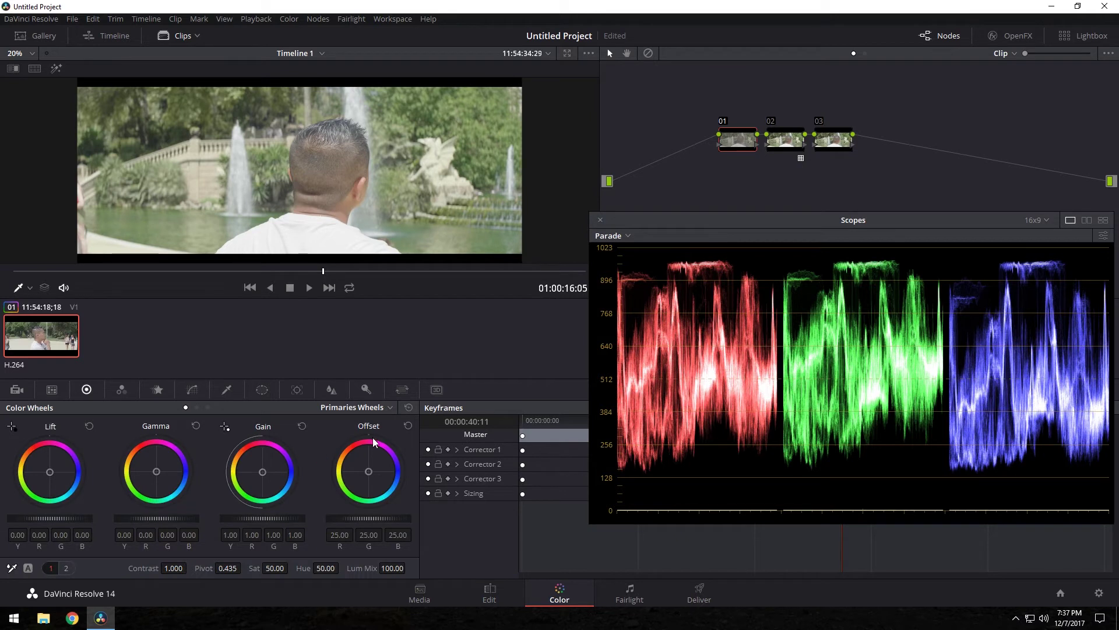
pyautogui.click(373, 408)
pyautogui.click(371, 455)
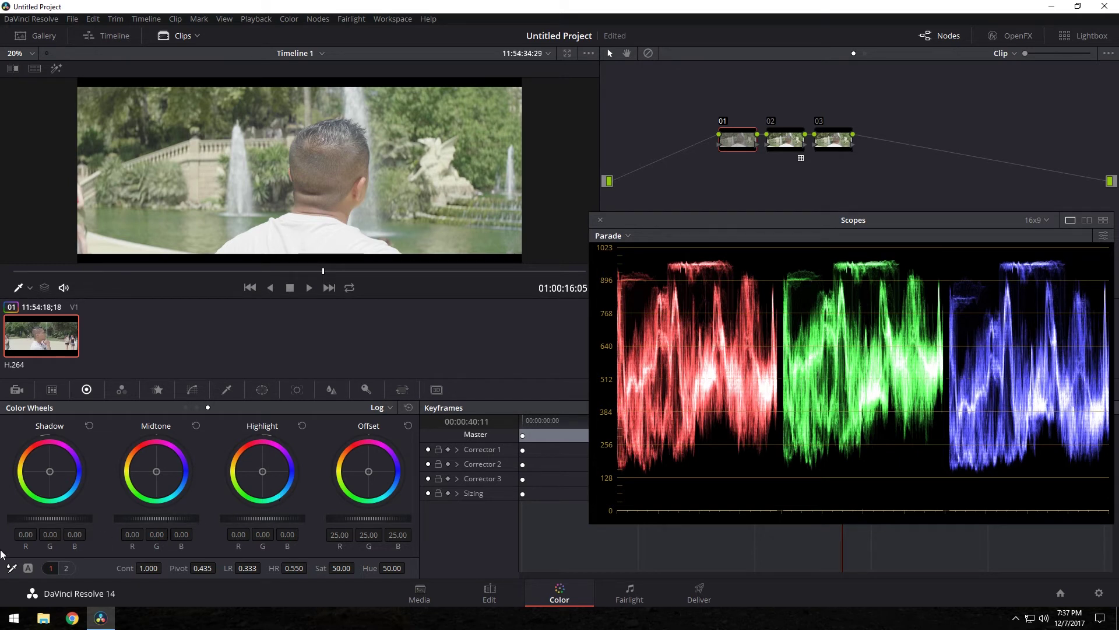
# Try lowering the Log shadows on node 01 to -0.15 and reset the Shadow wheel
pyautogui.moveTo(41, 518); pyautogui.dragTo(74, 458)
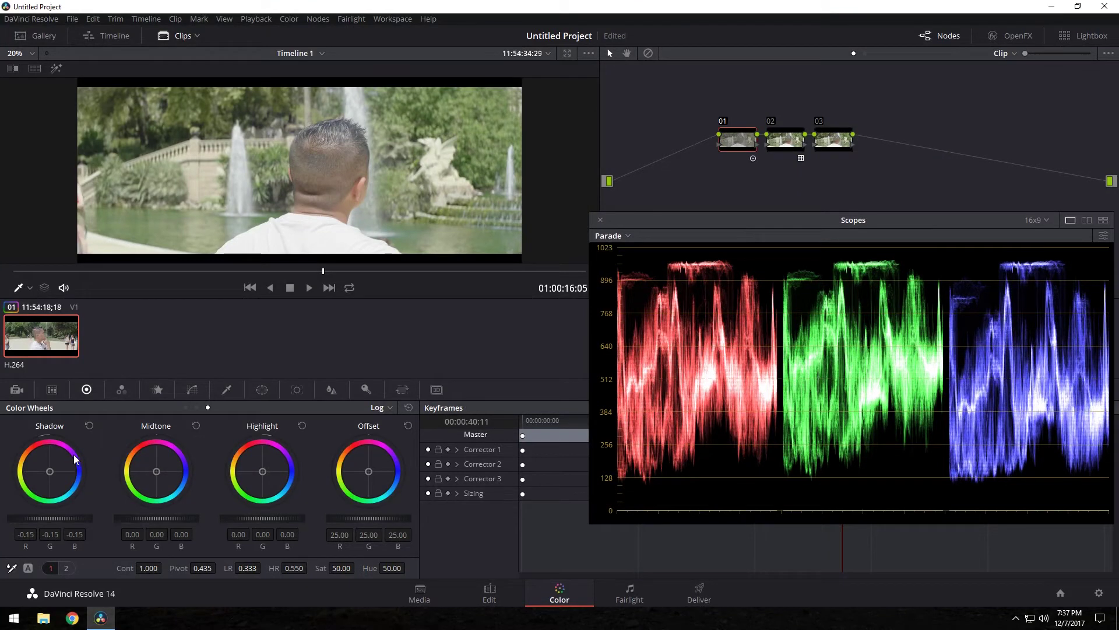
pyautogui.click(90, 426)
# Lower the overall exposure on node 01 by setting the Log wheels' master Offset to 12.80
pyautogui.click(375, 408)
pyautogui.click(387, 424)
pyautogui.click(358, 406)
pyautogui.click(370, 449)
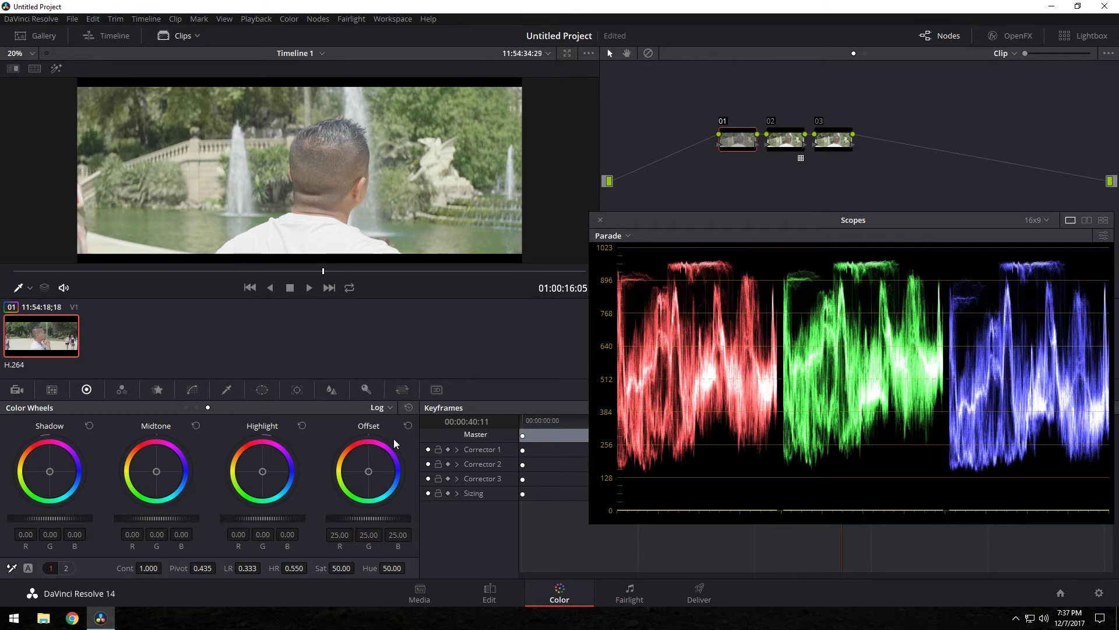
pyautogui.moveTo(408, 520)
pyautogui.mouseDown()
pyautogui.moveTo(362, 523)
pyautogui.moveTo(401, 523)
pyautogui.mouseUp()
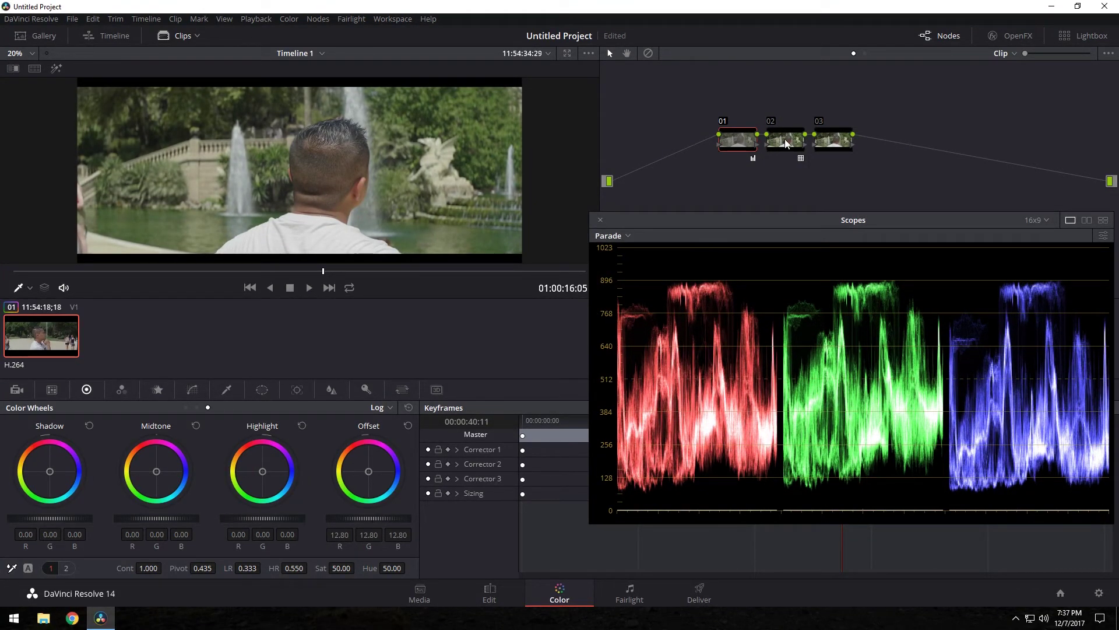
# Darken the blacks on node 03 by setting the master Lift to -0.03 in the Primaries Wheels
pyautogui.click(834, 143)
pyautogui.click(386, 419)
pyautogui.click(391, 426)
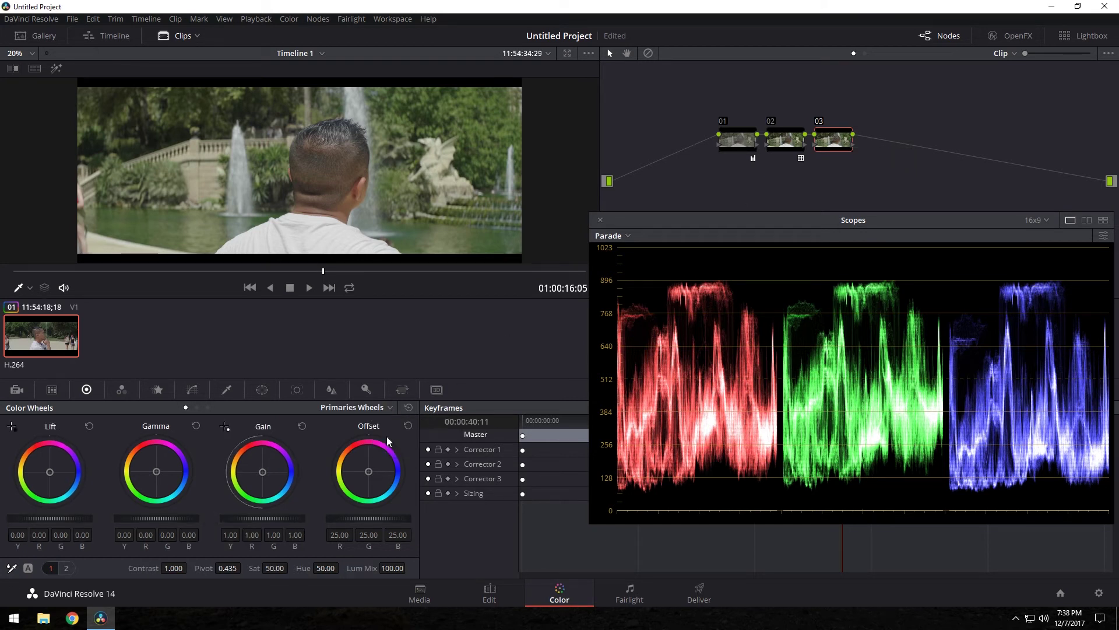
pyautogui.moveTo(82, 519); pyautogui.dragTo(64, 518)
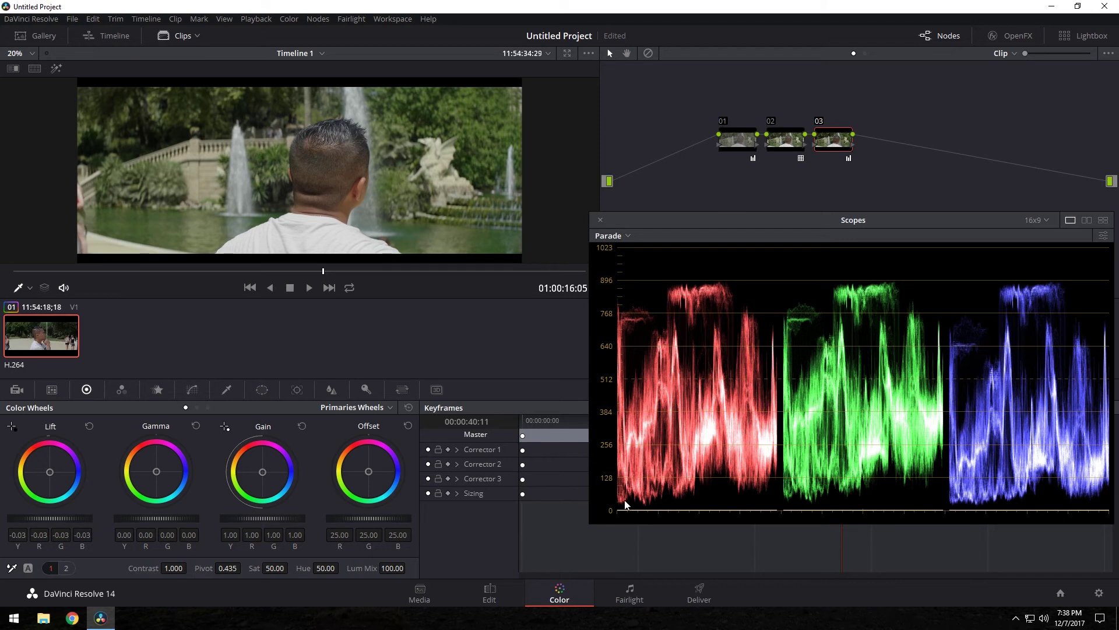
# Toggle the viewer's picker RGB value display and raise node 03's master Gain to 1.07
pyautogui.rightClick(158, 135)
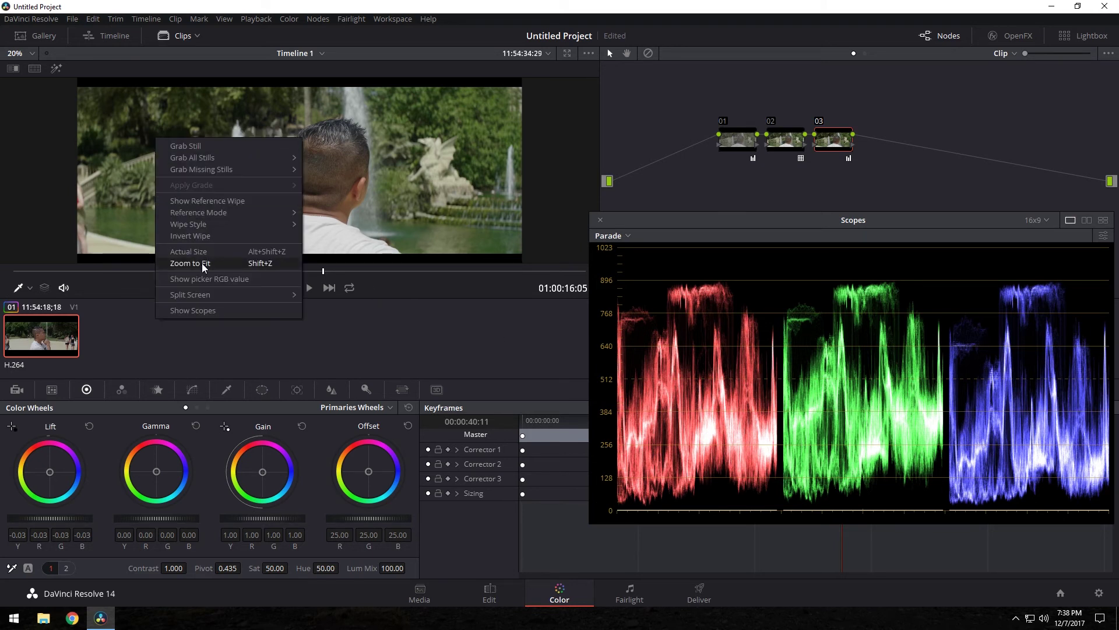
pyautogui.click(204, 279)
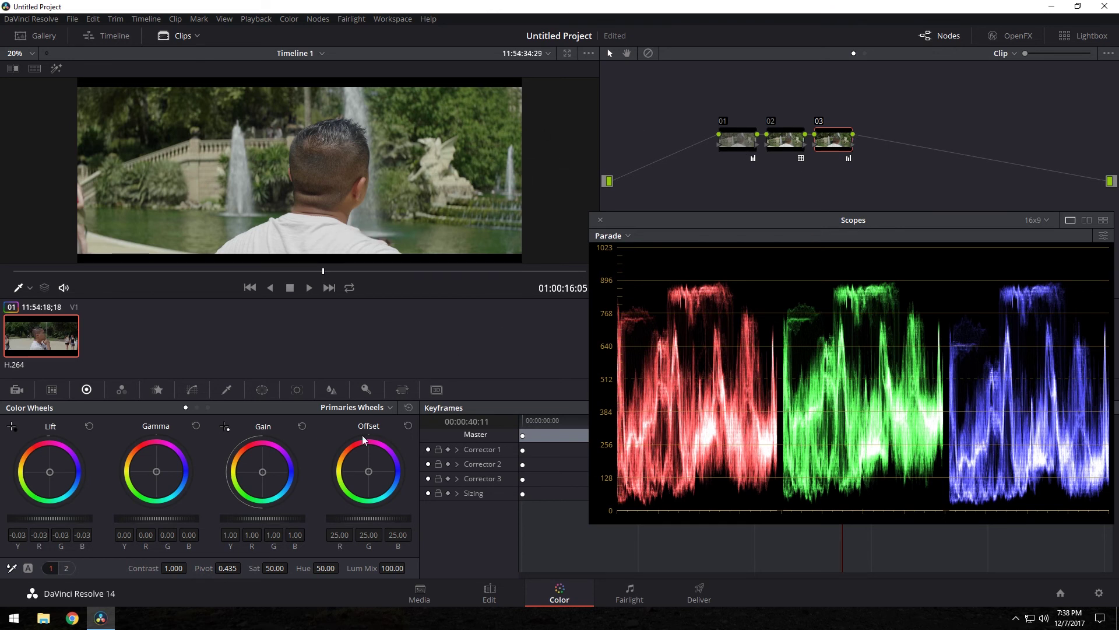
pyautogui.moveTo(236, 518); pyautogui.dragTo(251, 522)
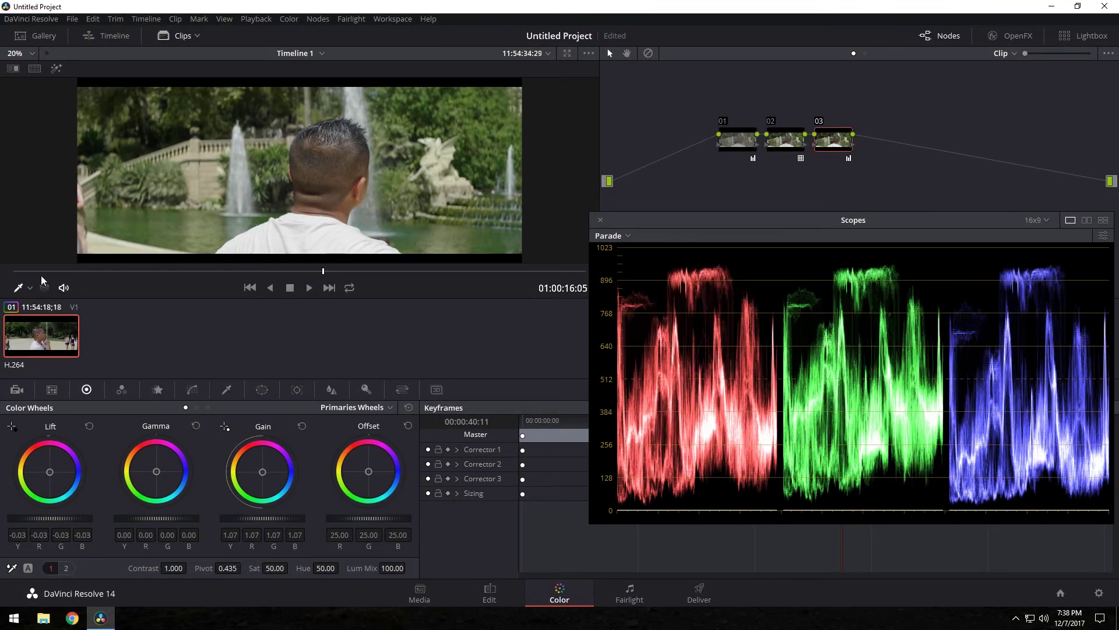